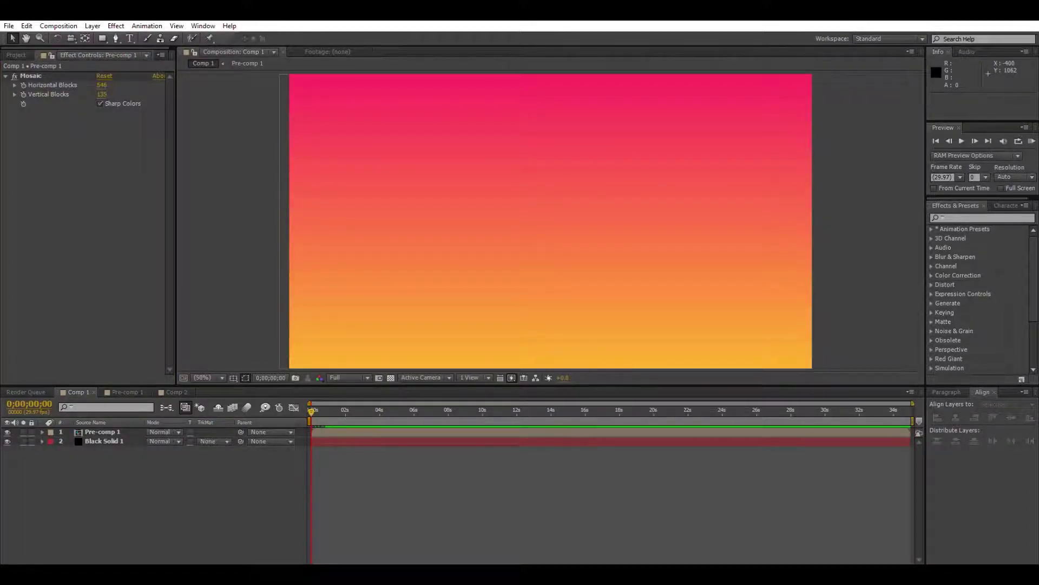
Step: Preview the finished pixel-style name animation in Comp 1
left_click(1032, 140)
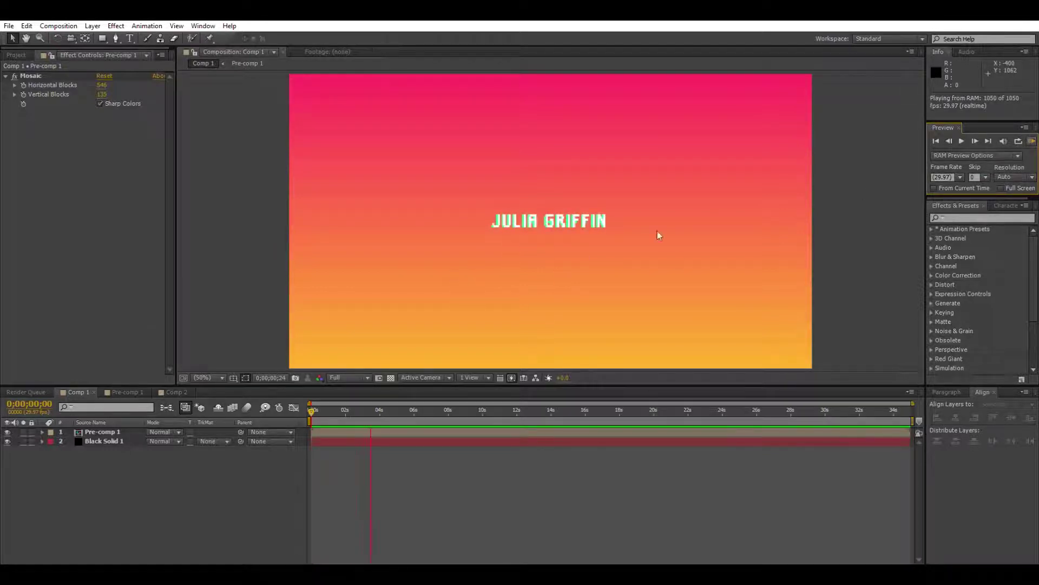
left_click(1034, 134)
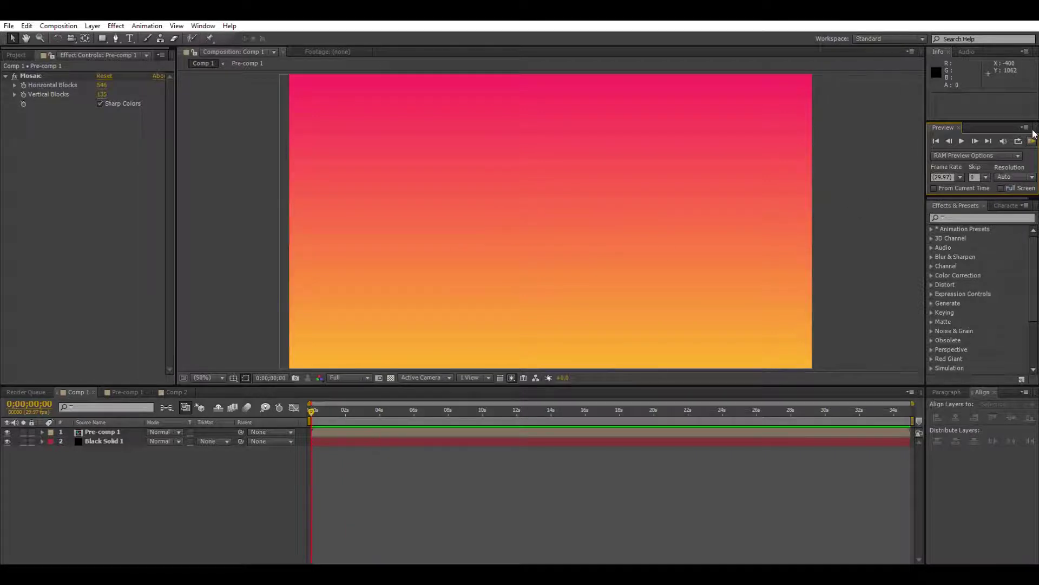
left_click(1034, 135)
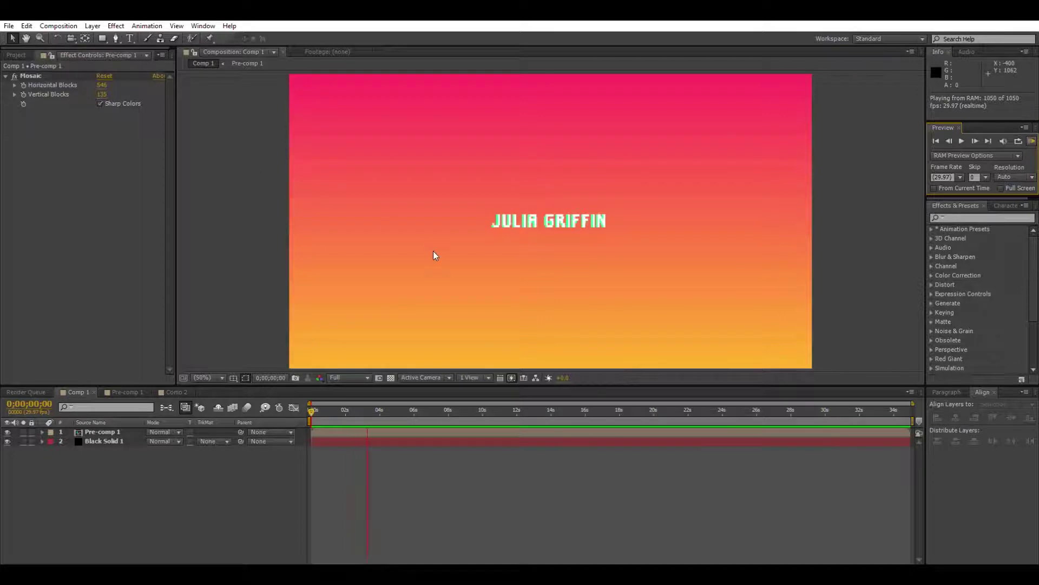
left_click(1028, 138)
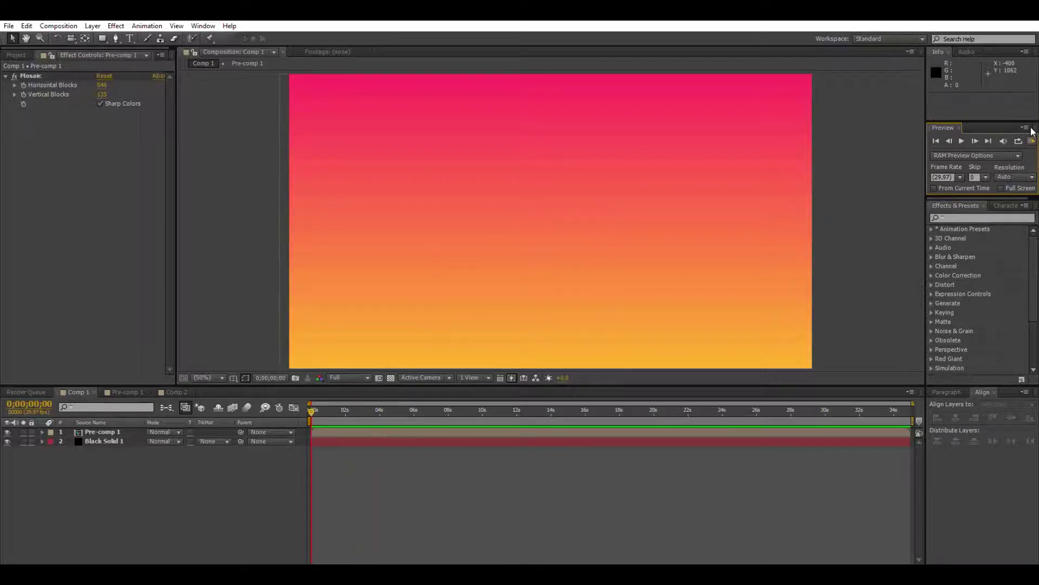
Step: Collapse the pixel folder and create a new 1920 x 1080 composition at 30 fps, five seconds long
left_click(16, 54)
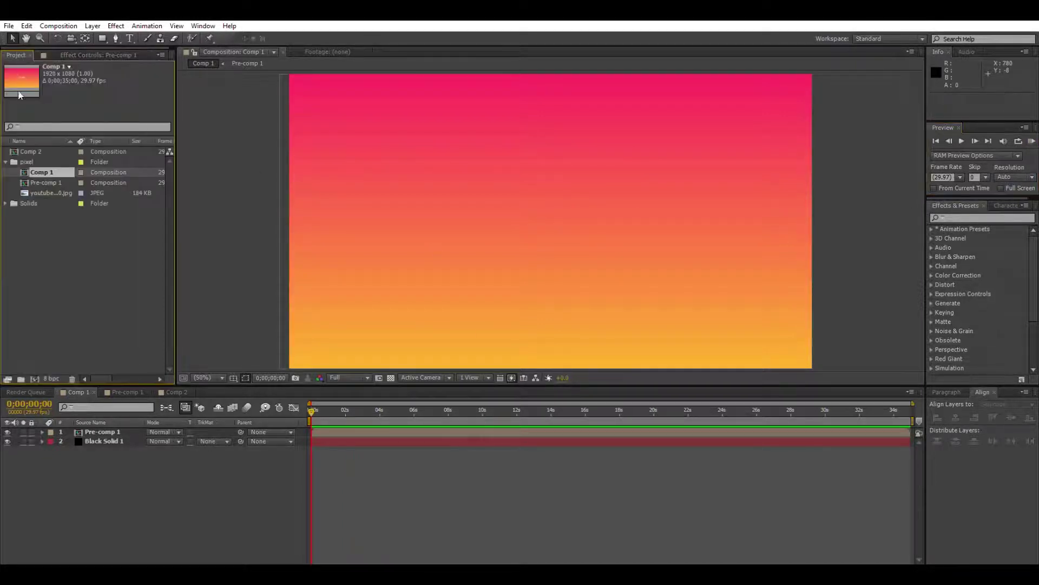
left_click(6, 162)
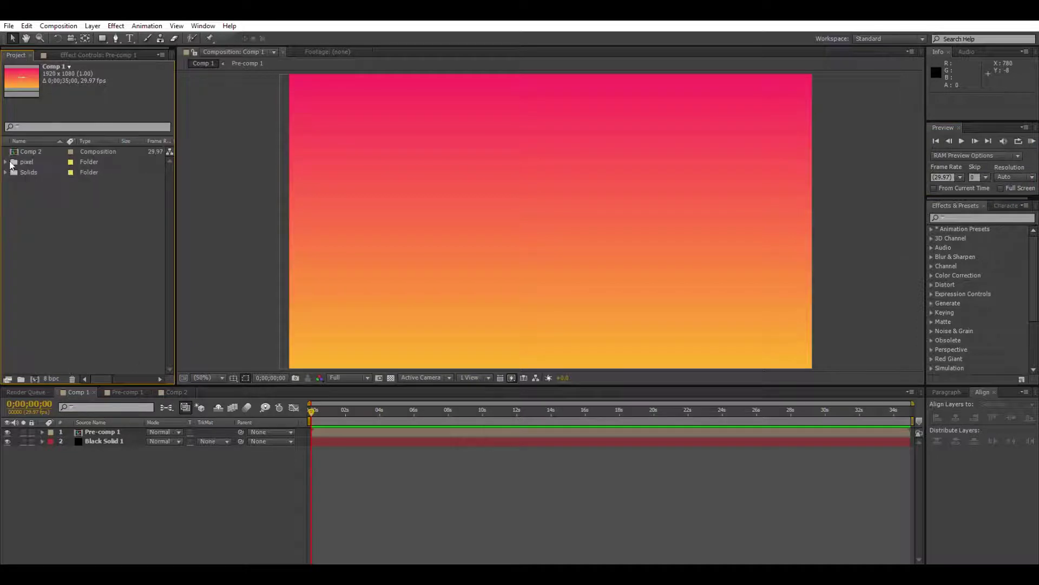
left_click(45, 295)
double_click(66, 303)
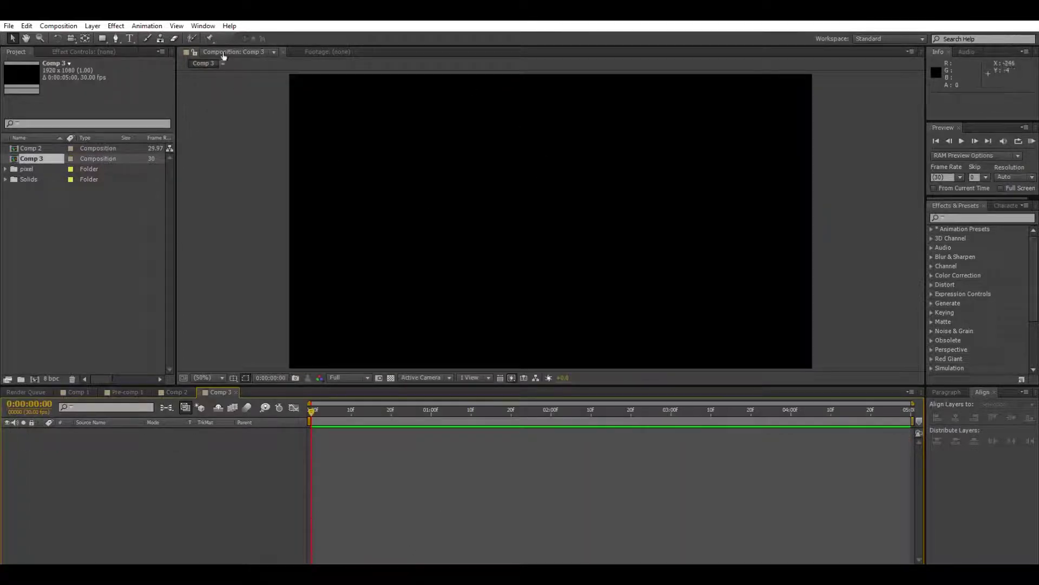
Step: Add a text layer reading RAW IVORY to the new composition
left_click(129, 37)
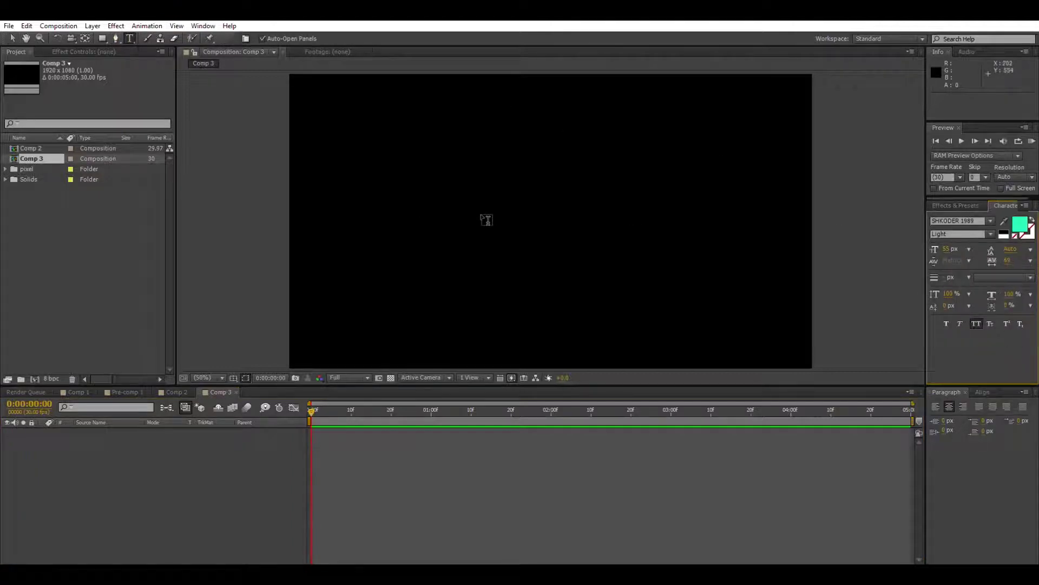
left_click(487, 219)
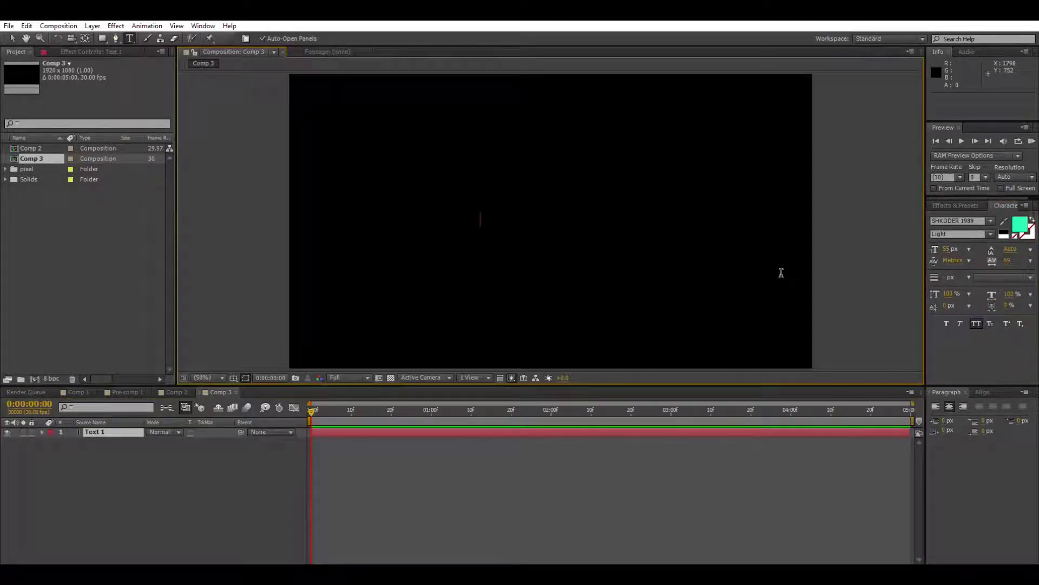
type("RAWIV")
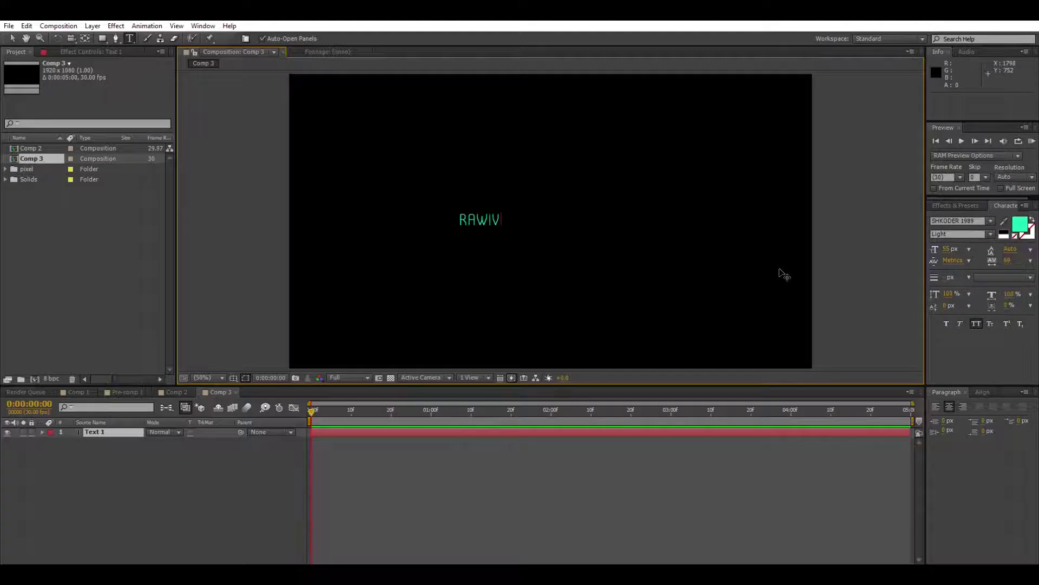
key("BackSpace")
type("VV")
key("BackSpace")
key("BackSpace")
key("BackSpace")
type("IVORY")
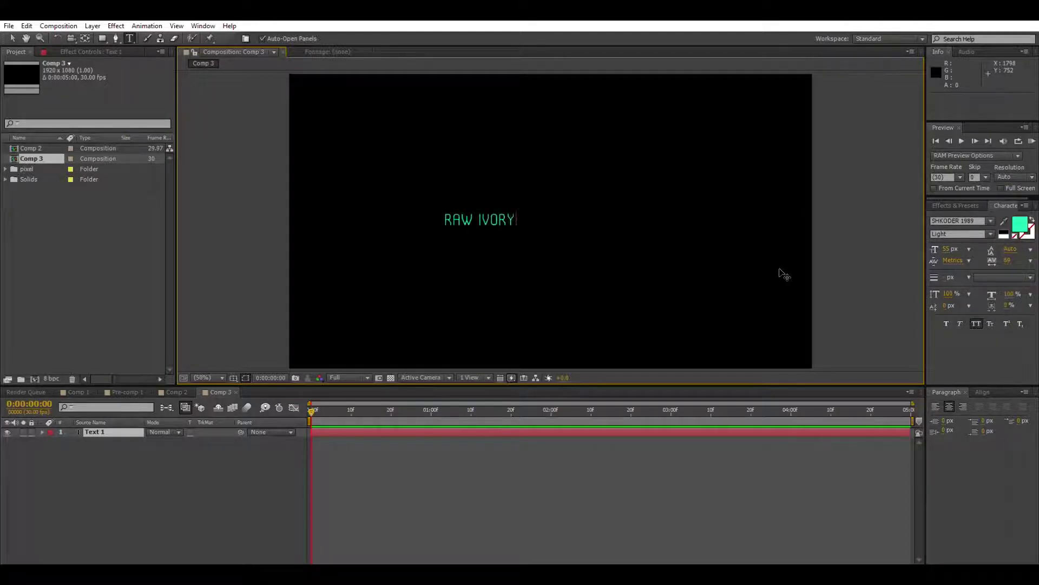
Step: Set the RAW IVORY text to the Black font style and centre the layer horizontally and vertically in the composition
key("ctrl+a")
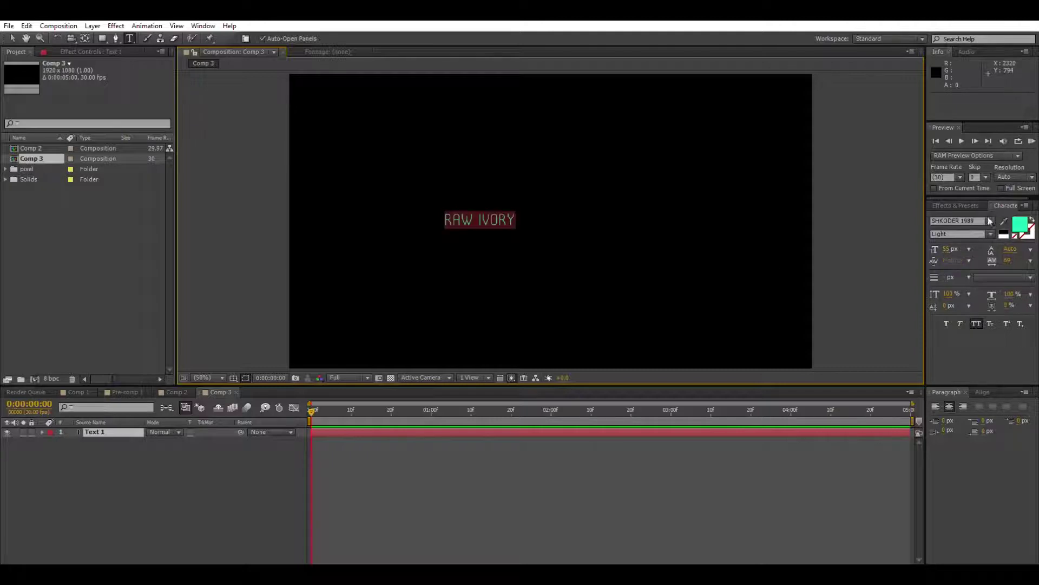
left_click(991, 233)
left_click(971, 255)
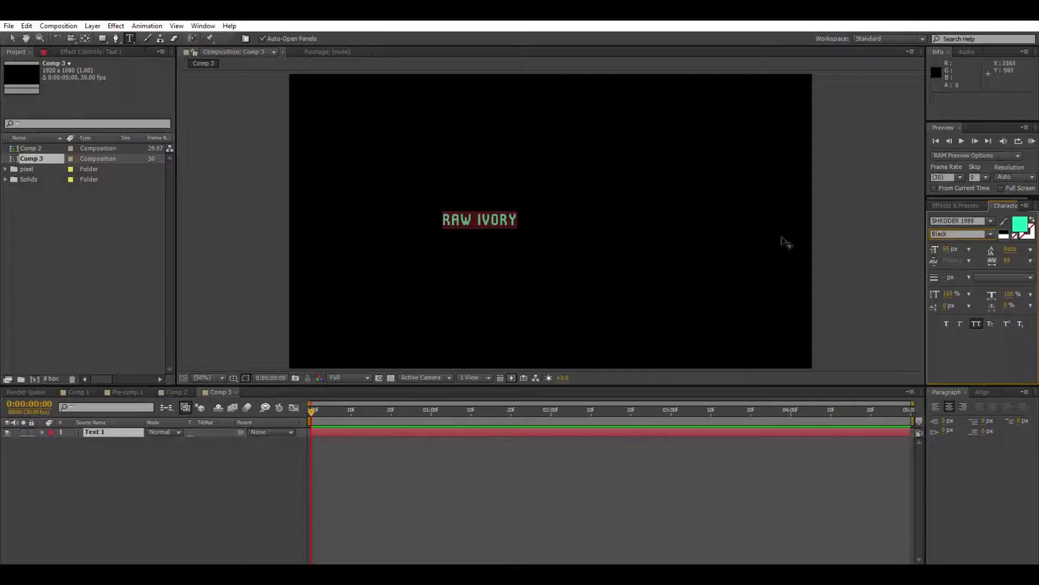
left_click(12, 38)
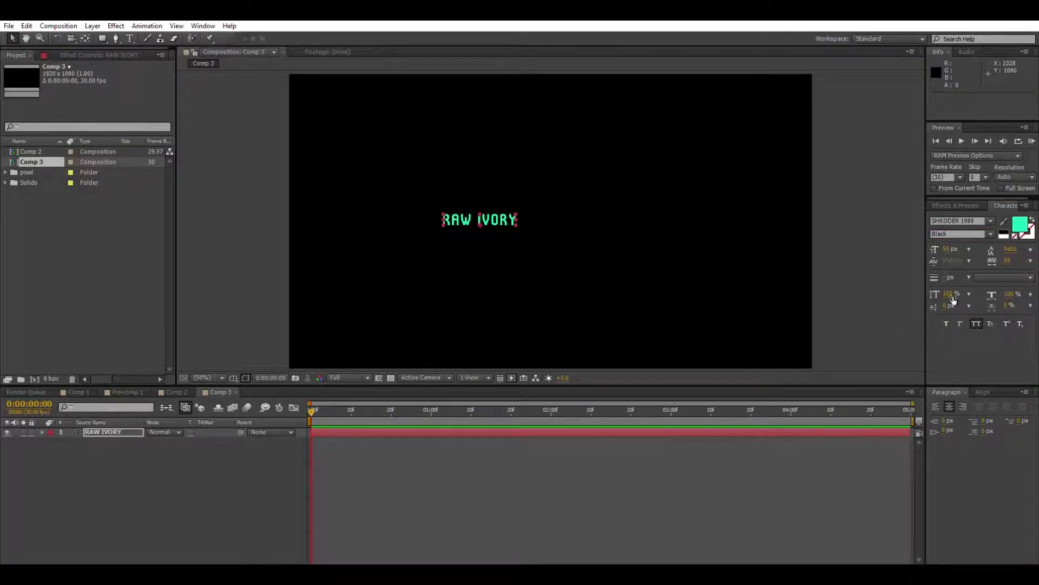
left_click(982, 392)
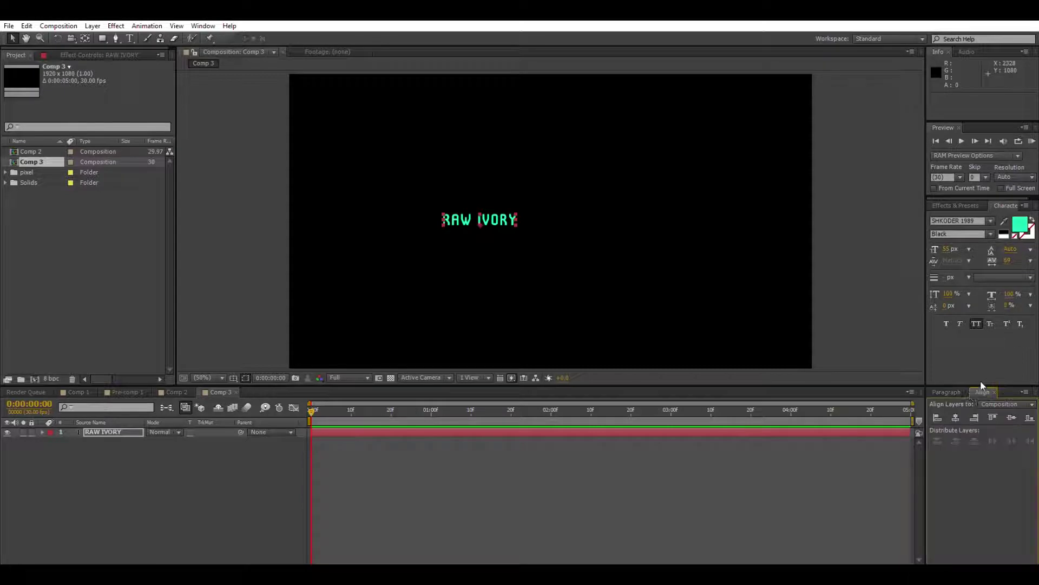
left_click(956, 417)
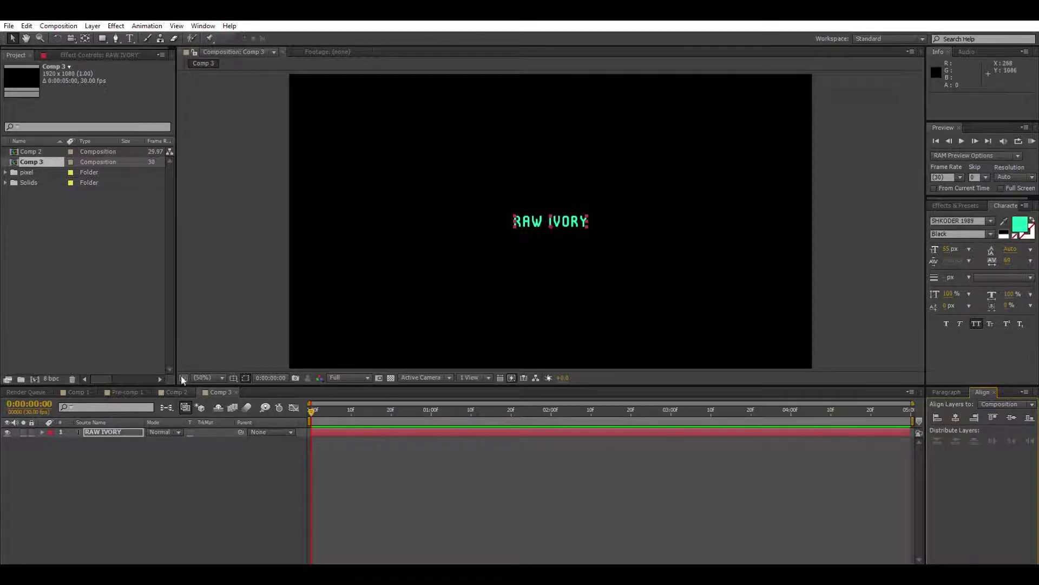
Step: Duplicate the RAW IVORY text layer and nudge the copy slightly up and to the right
left_click(116, 423)
key("ctrl+d")
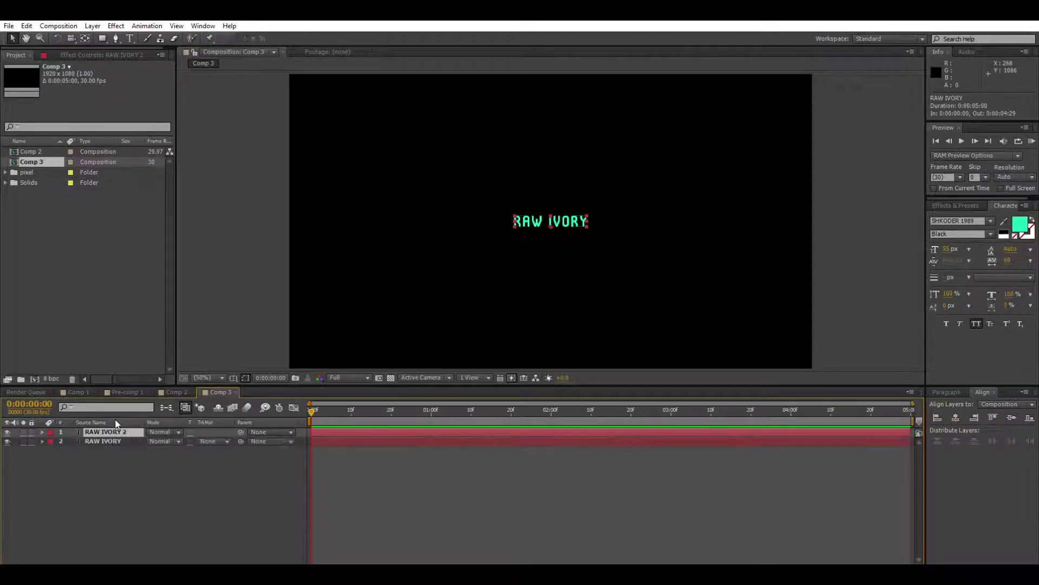
key("Up")
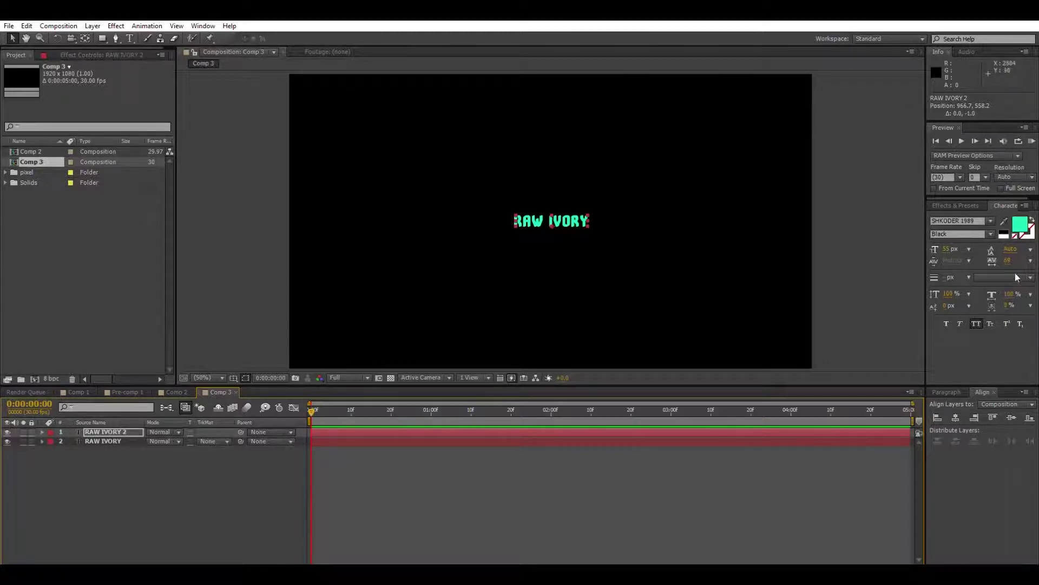
Step: Change the fill colour of the upper RAW IVORY text copy to white
left_click(1020, 222)
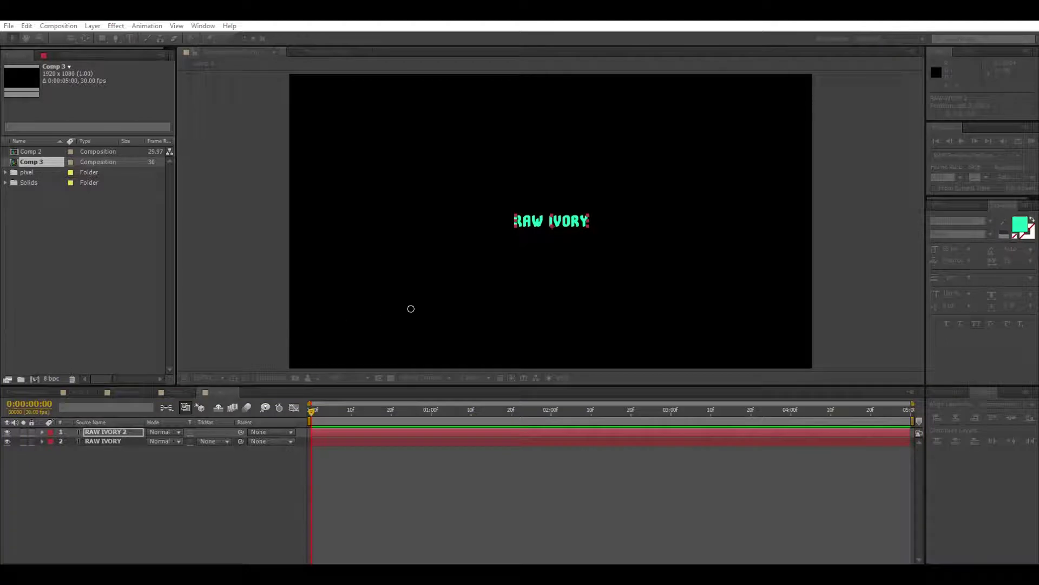
left_click_drag(410, 309, 382, 281)
key("Return")
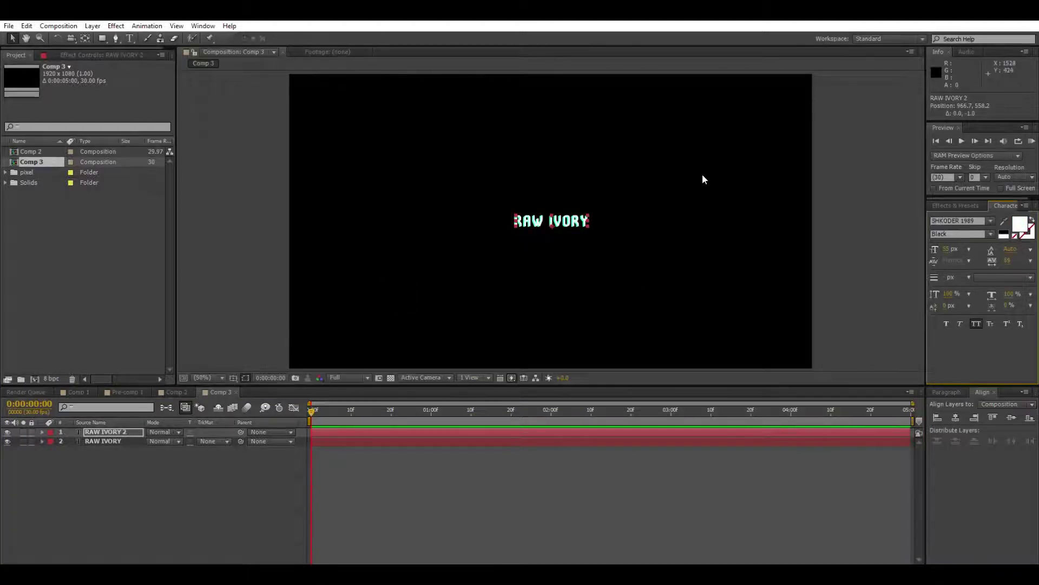
left_click(532, 155)
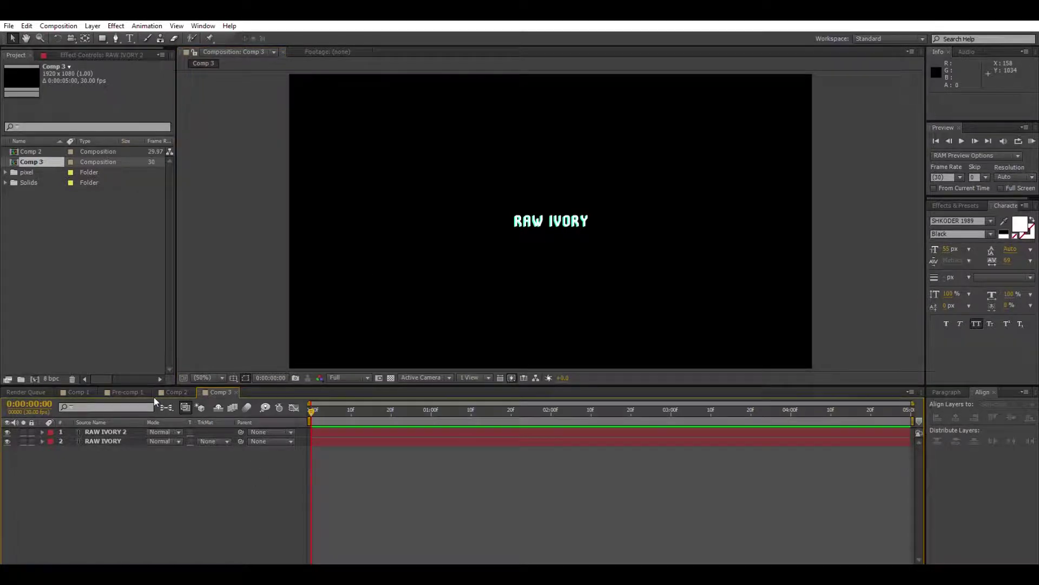
Step: Create a full-frame solid layer and apply the Ramp effect to it
key("ctrl+y")
key("Return")
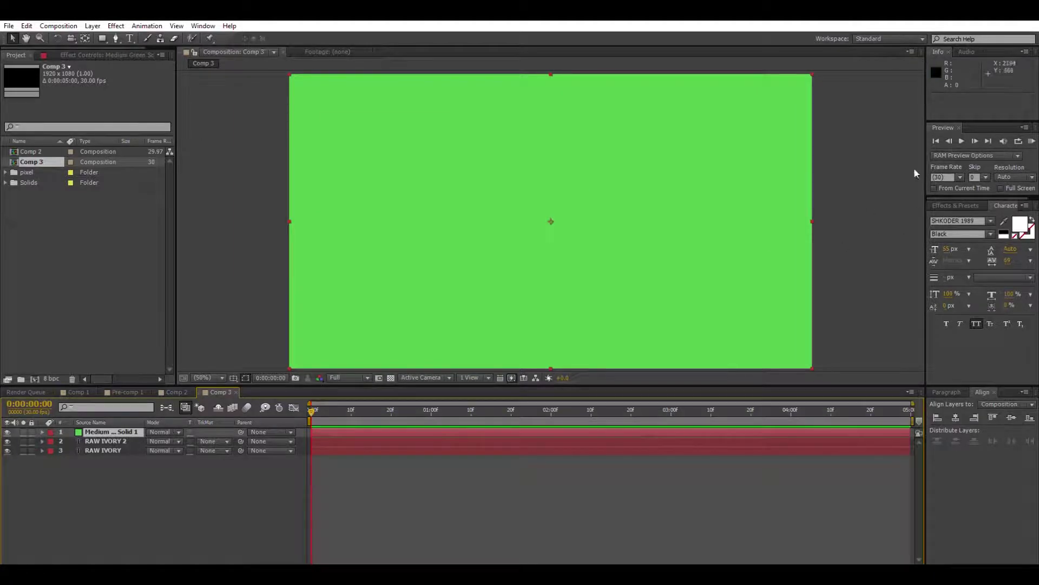
left_click(955, 206)
left_click(960, 217)
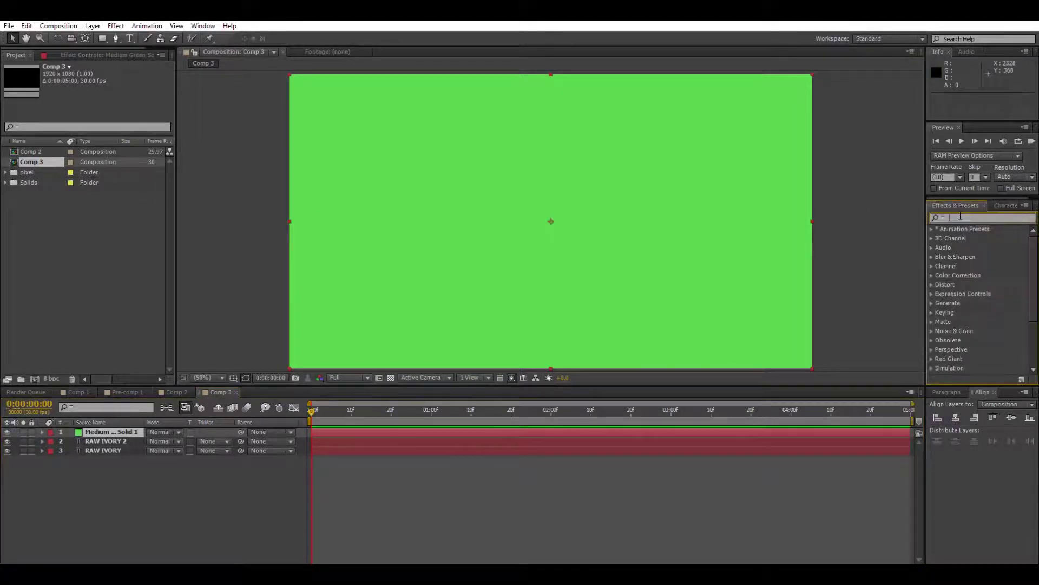
type("ramp")
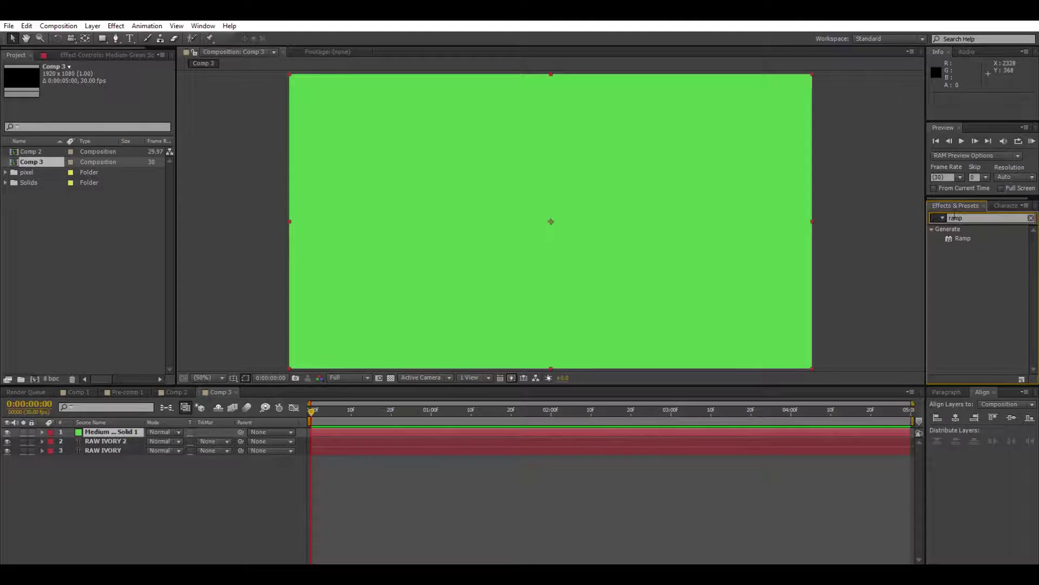
left_click_drag(962, 237, 737, 262)
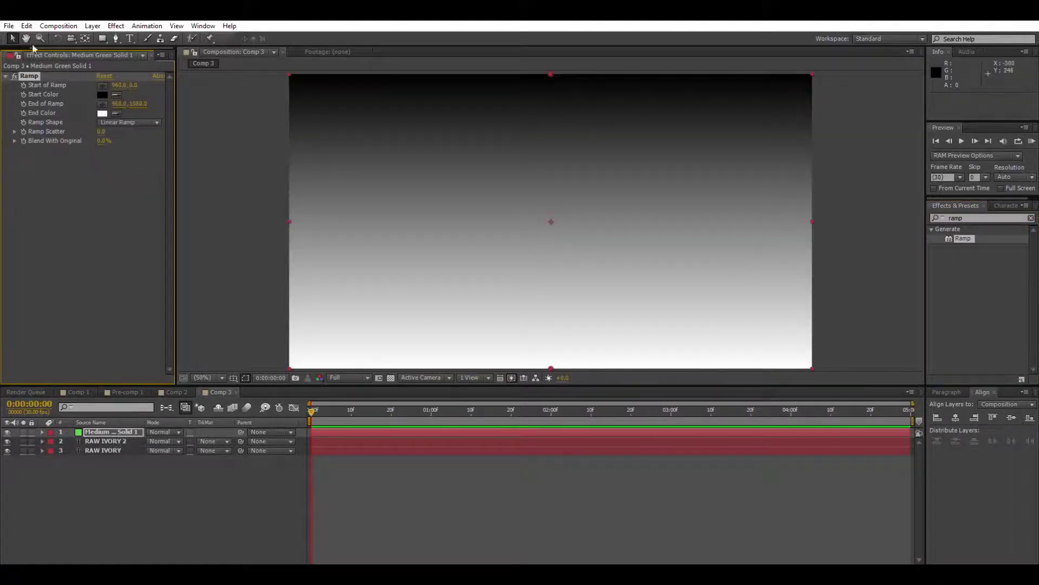
Step: Colour the ramp from pink at the start to orange at the end, and move the solid beneath both text layers
left_click(101, 85)
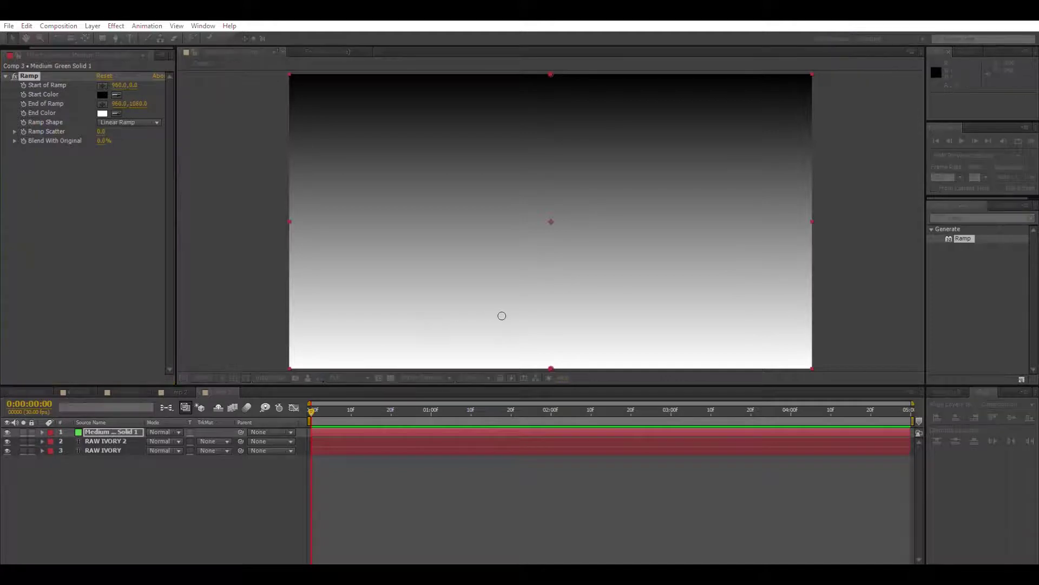
left_click(501, 294)
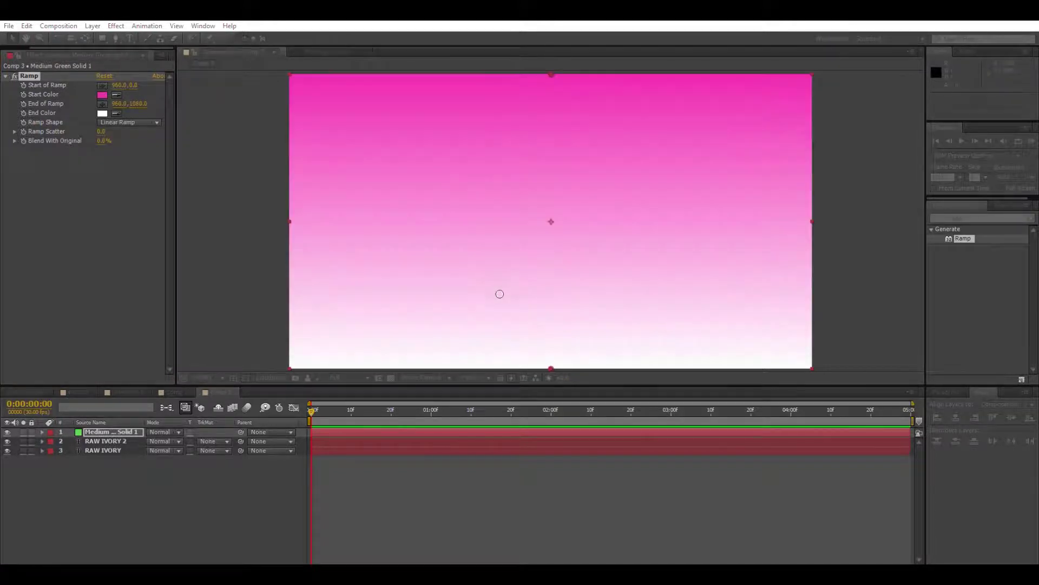
left_click(543, 296)
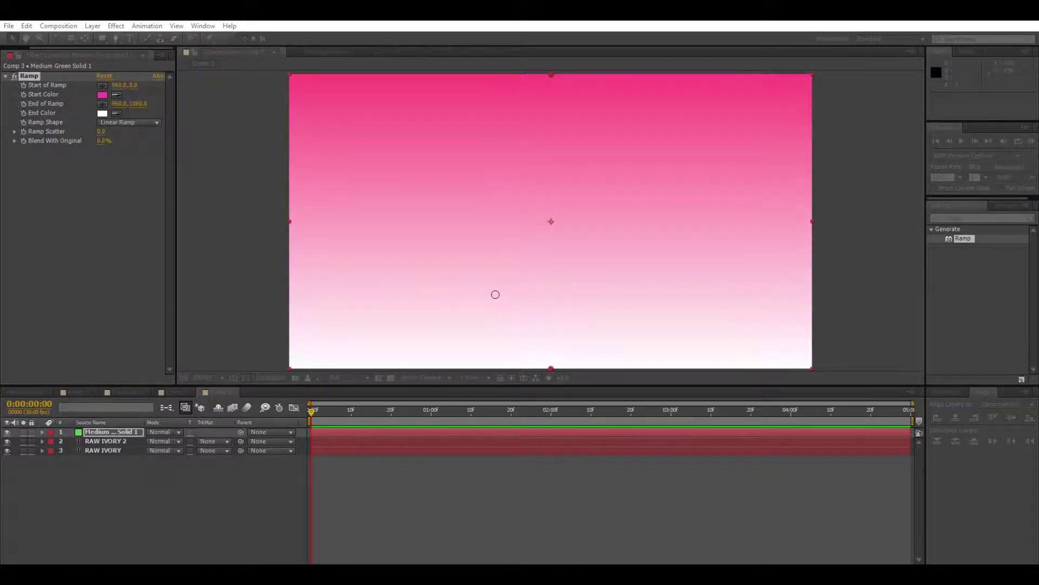
left_click(103, 104)
left_click(502, 288)
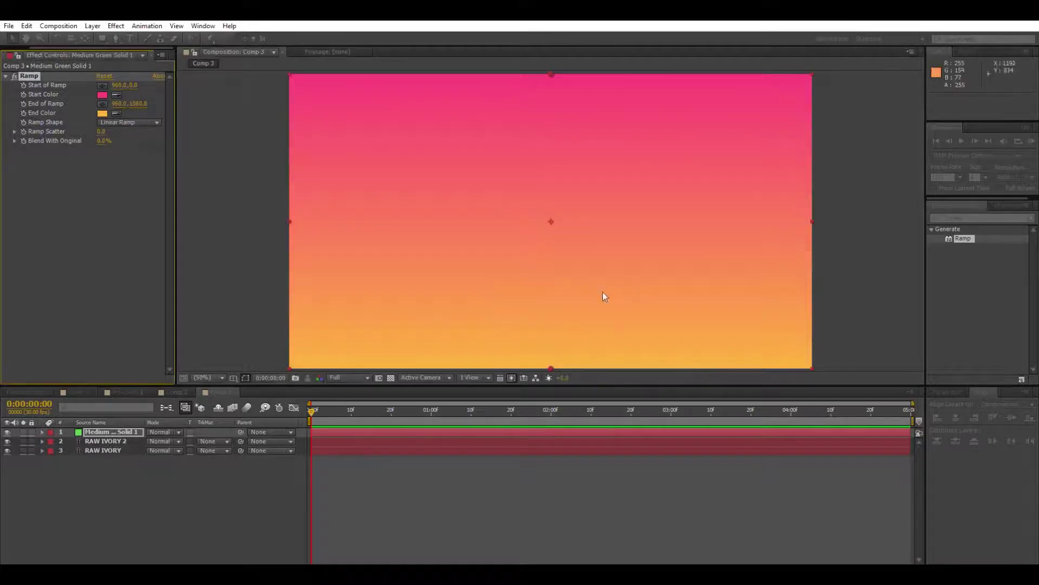
left_click(6, 76)
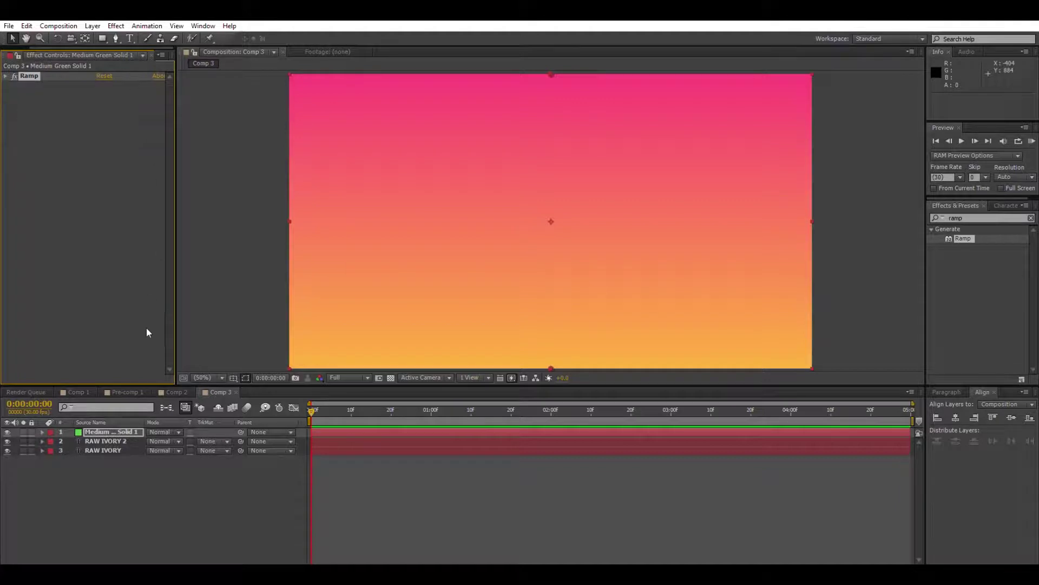
left_click_drag(116, 432, 116, 456)
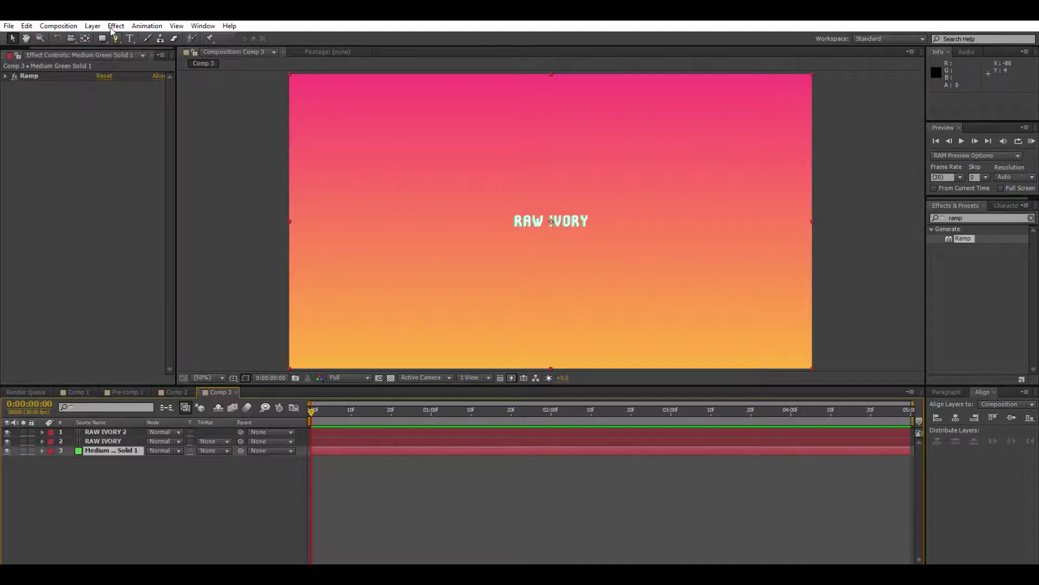
Step: Draw six white stars of different sizes around the text with the Star tool, all on one shape layer
key("q")
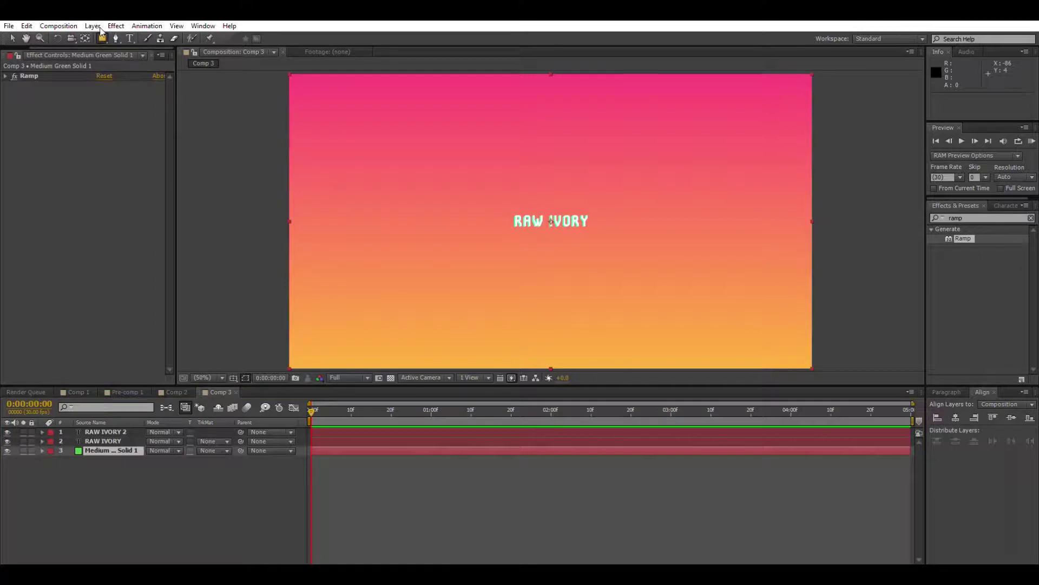
key("q")
key("q")
key("q")
key("q")
left_click_drag(350, 112, 352, 96)
key("ctrl+z")
Step: Duplicate the star layer with a slight offset up and to the right, and fill the lower star layer with turquoise
key("ctrl+Up")
key("ctrl+Up")
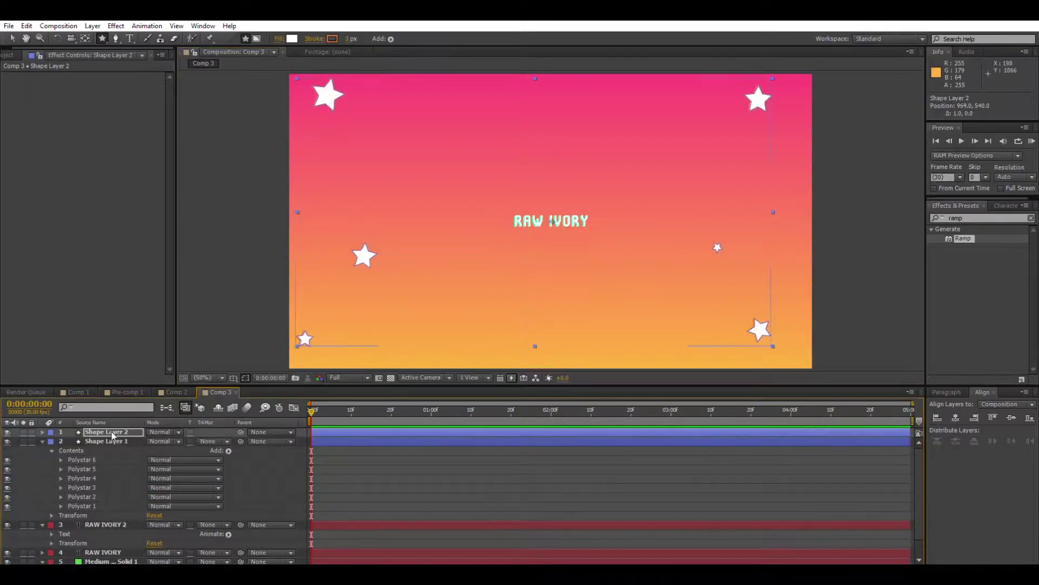
left_click(106, 440)
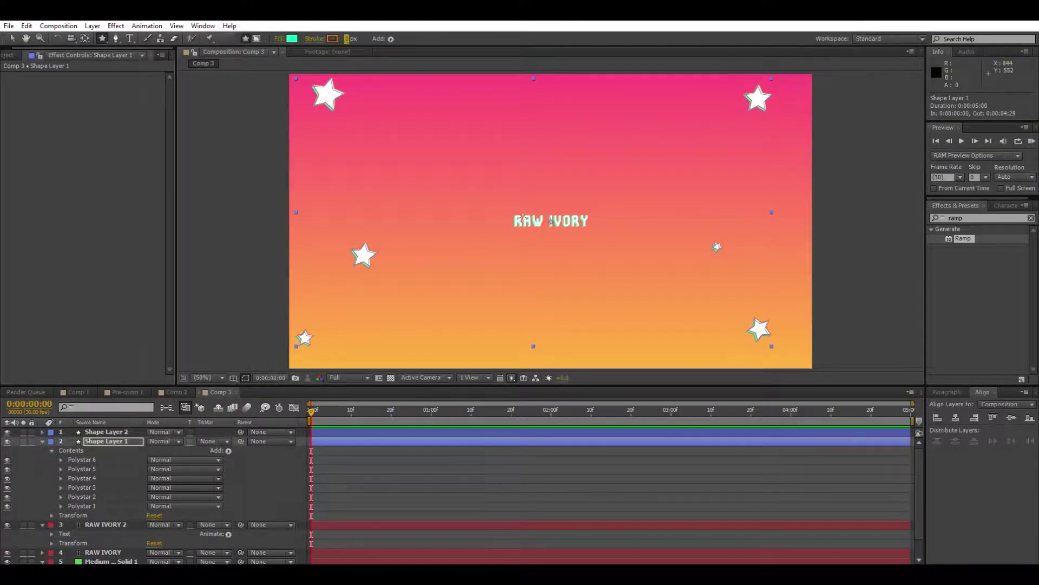
Step: Pre-compose all five star, text and background layers into a single composition named pixelate
left_click(525, 457)
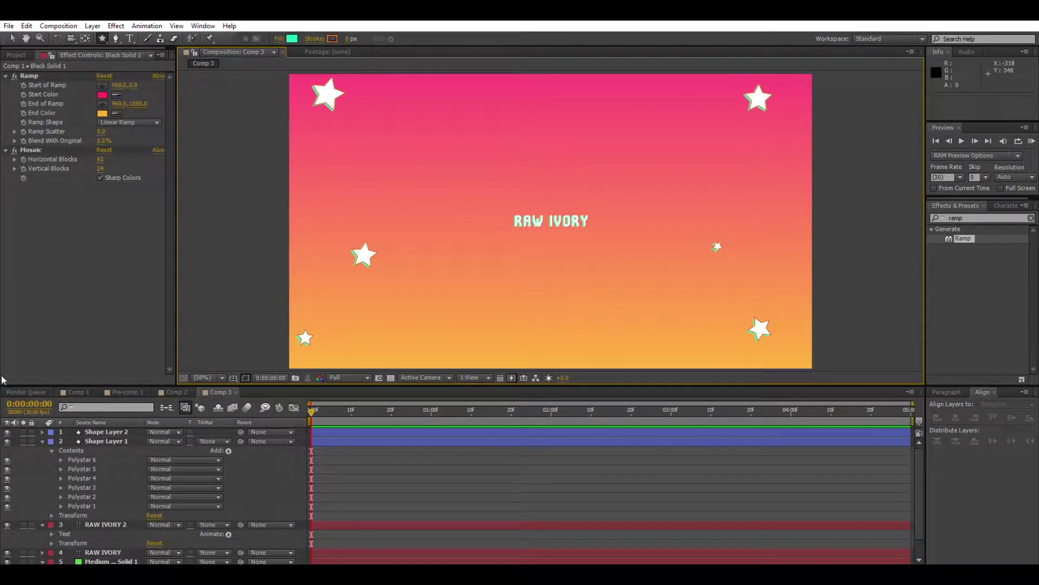
left_click(15, 55)
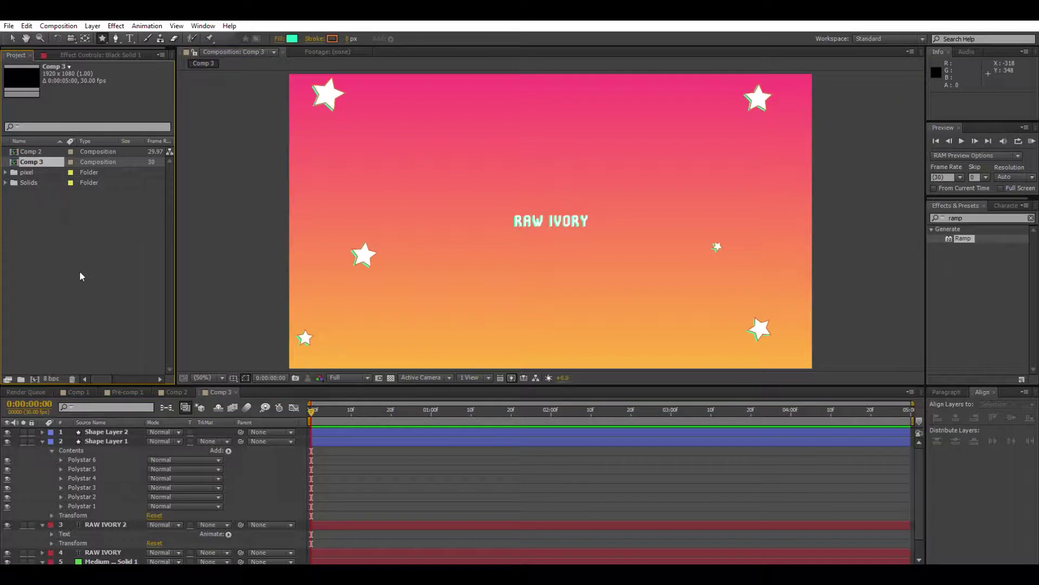
left_click(43, 440)
left_click(108, 432)
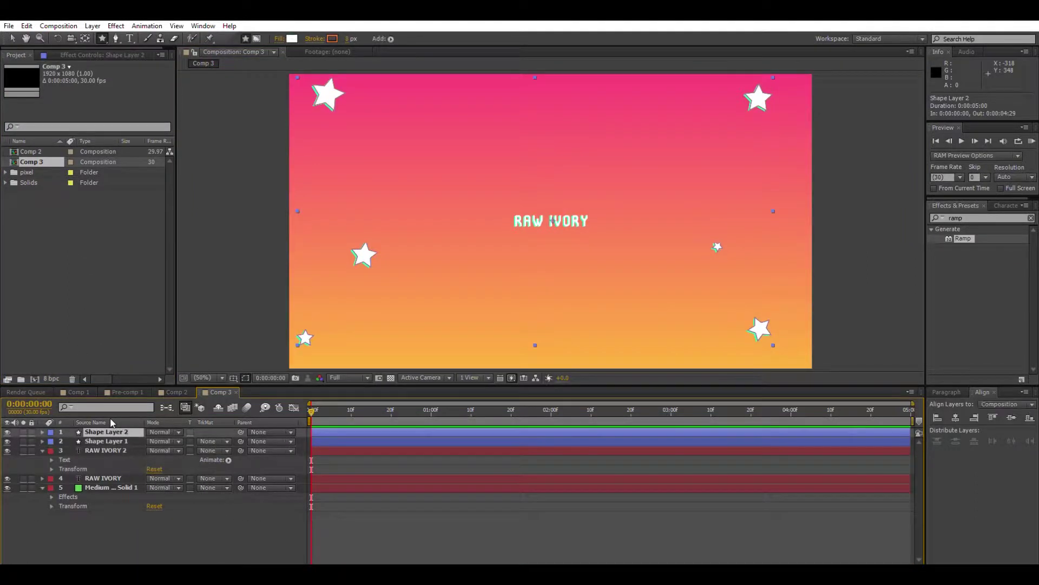
left_click(97, 486, "shift")
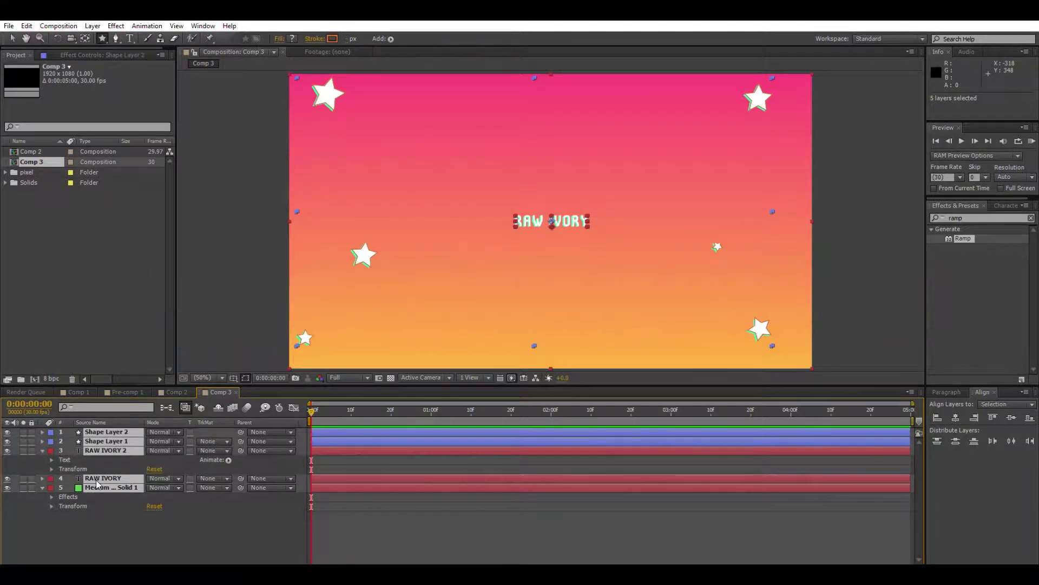
key("ctrl+shift+c")
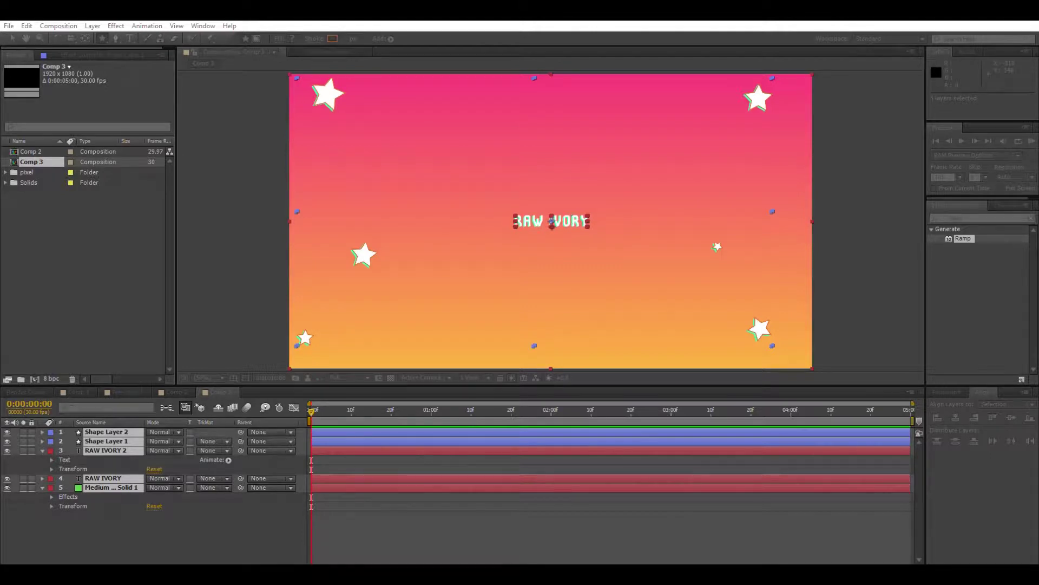
key("Return")
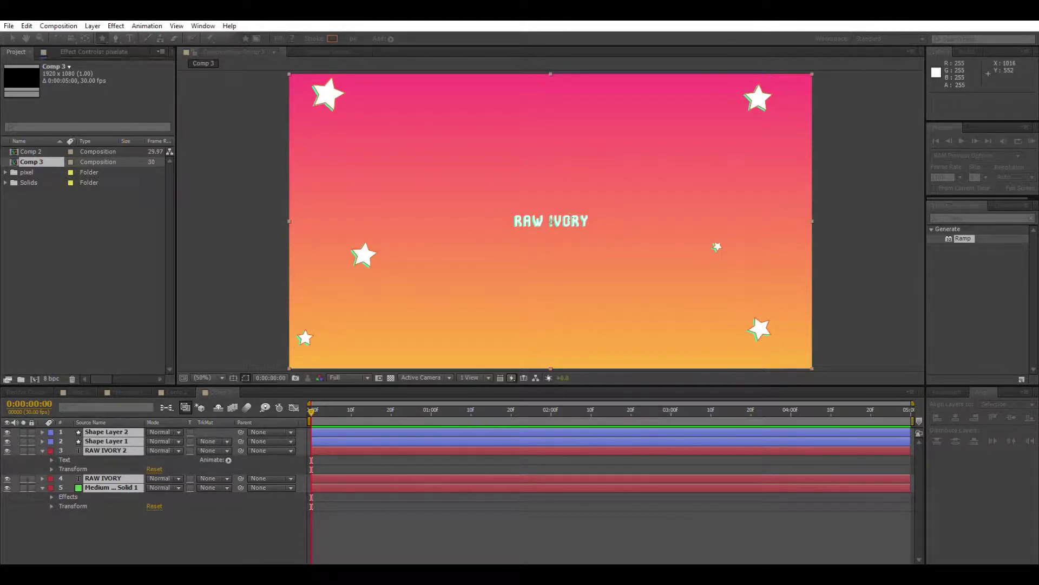
Step: Find the Mosaic effect under Stylize and apply it to the pixelate layer
left_click(999, 217)
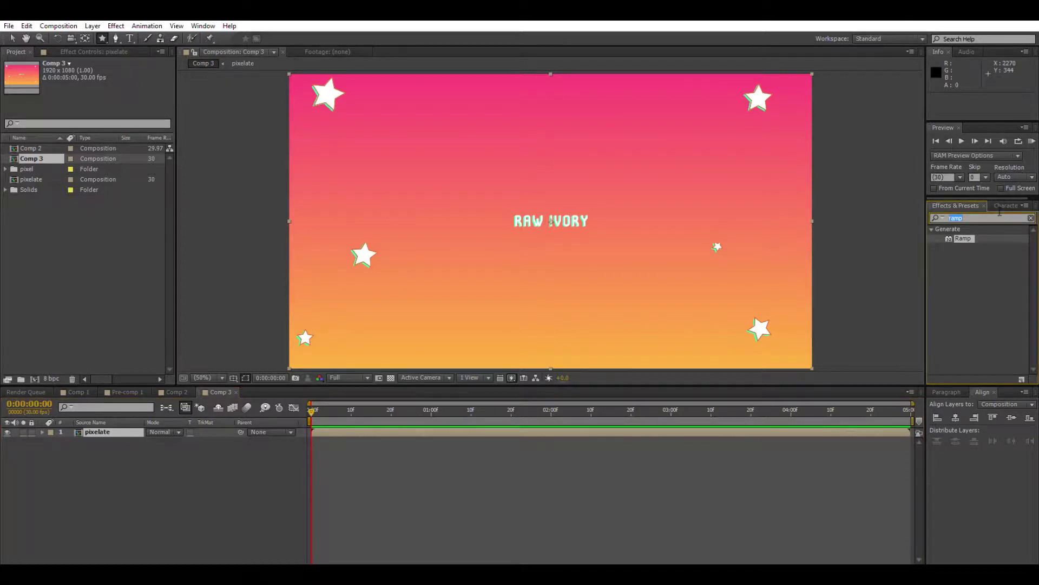
type("mosaic")
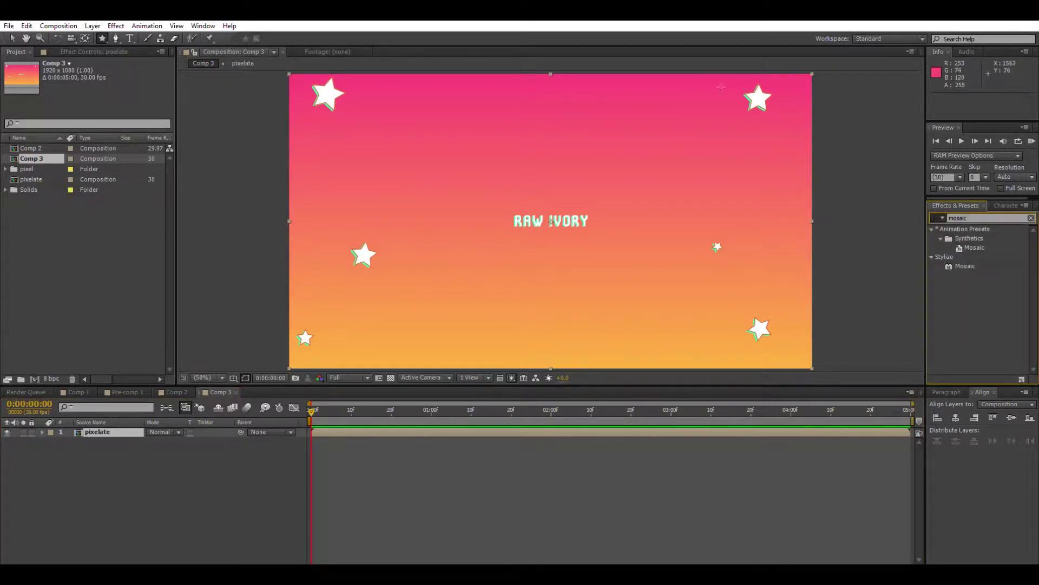
left_click(959, 264)
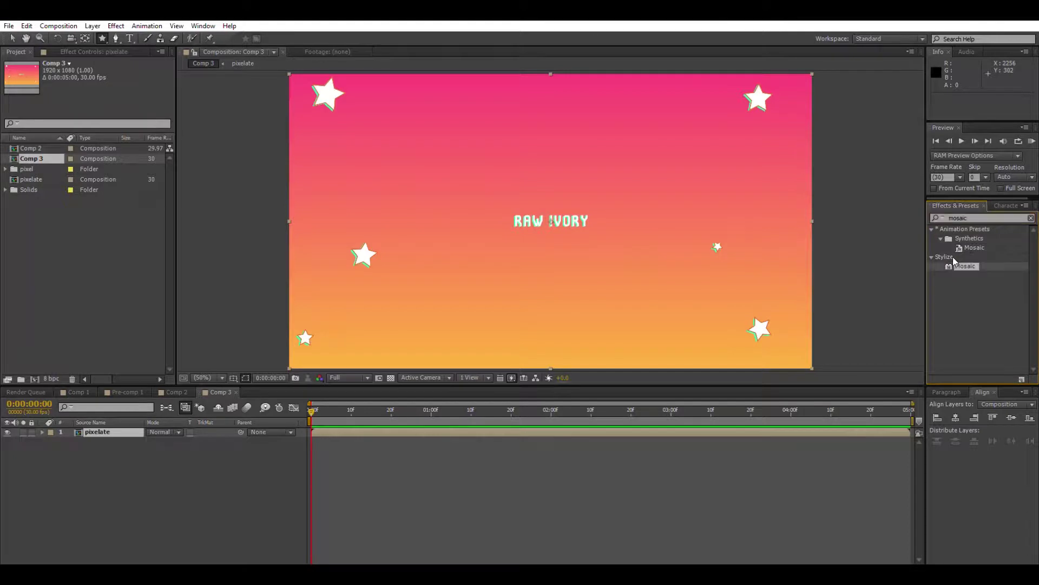
left_click_drag(973, 262, 635, 425)
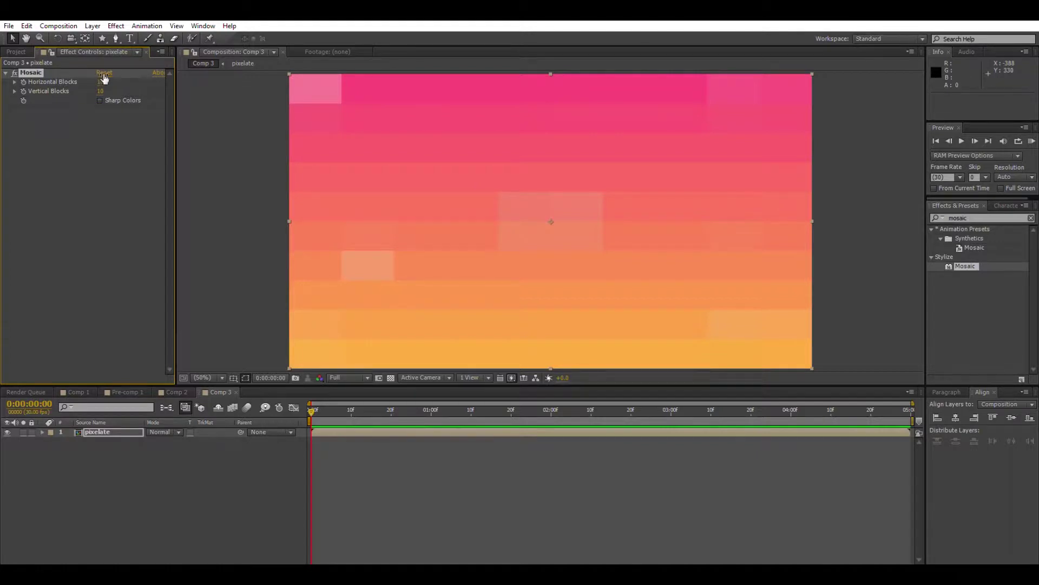
Step: Increase the Mosaic effect's horizontal and vertical blocks until the text is legible, bringing the vertical blocks to 300
left_click_drag(102, 81, 159, 72)
left_click_drag(101, 90, 173, 92)
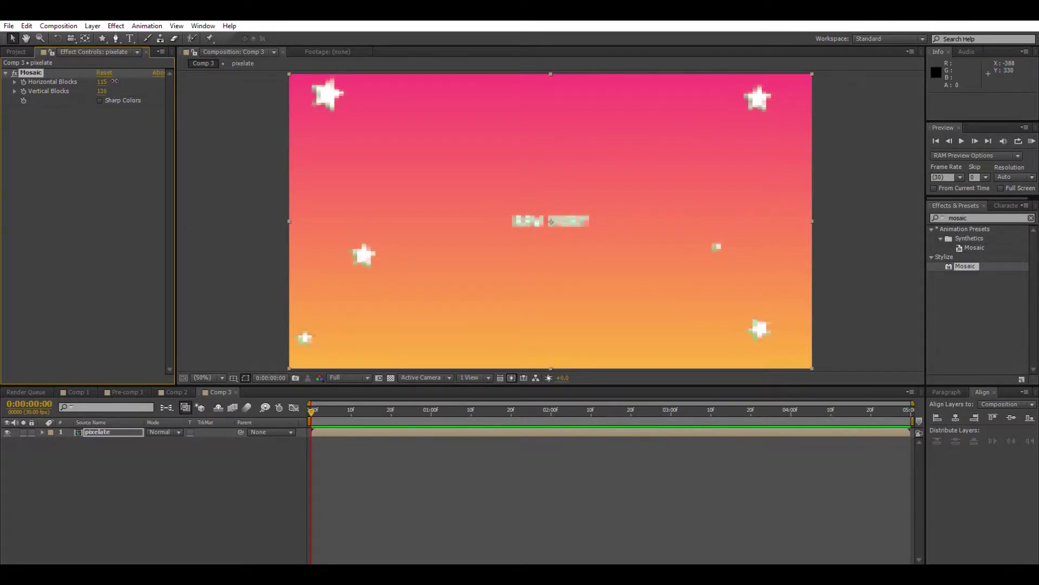
left_click_drag(101, 82, 114, 71)
left_click_drag(123, 72, 167, 77)
left_click_drag(105, 80, 178, 80)
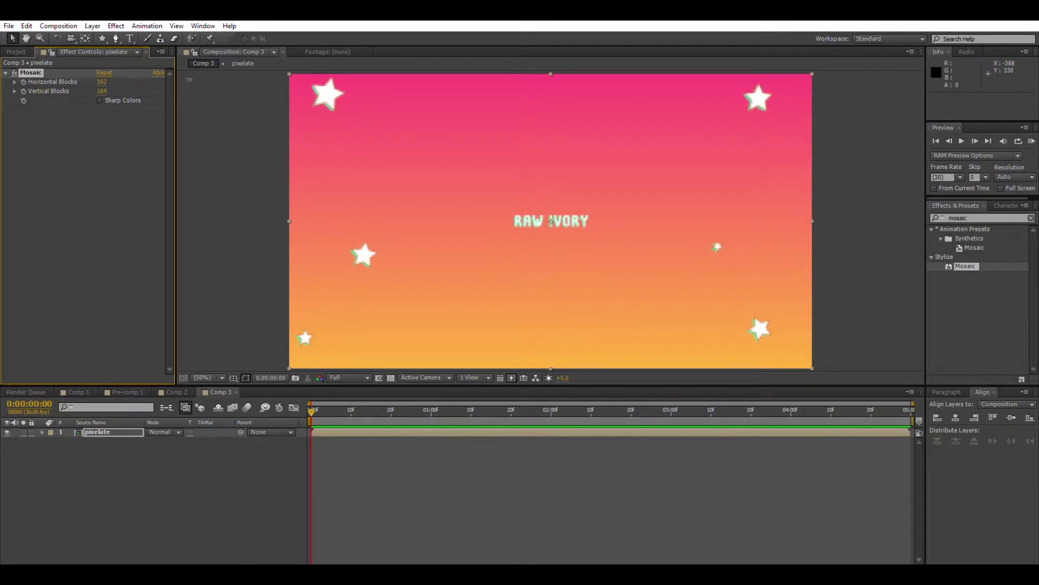
left_click_drag(97, 91, 127, 82)
left_click(95, 171)
left_click(490, 511)
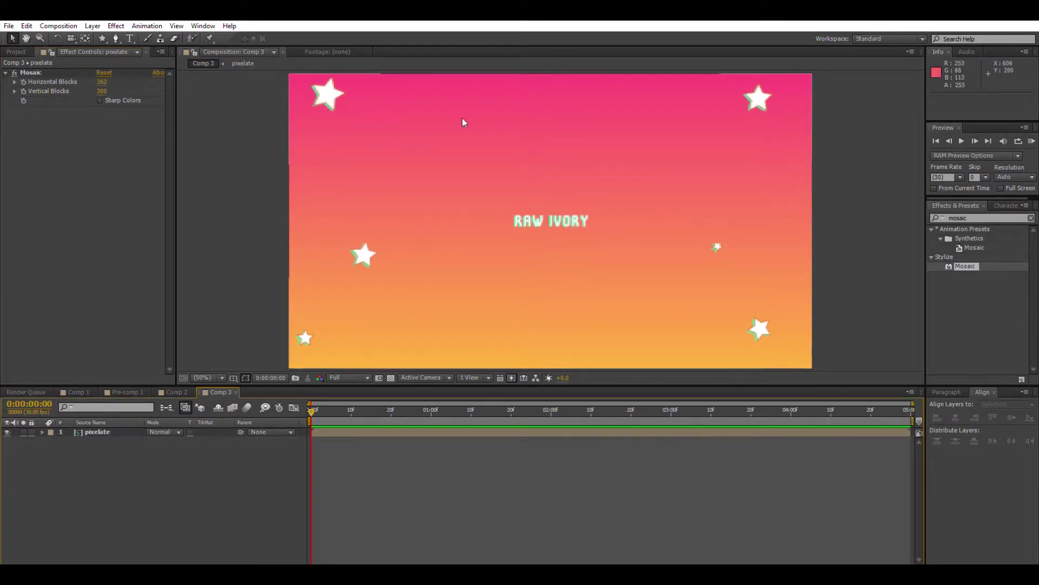
Step: Enable Sharp Colors on the Mosaic effect and set both the horizontal and vertical blocks to 500
left_click(100, 100)
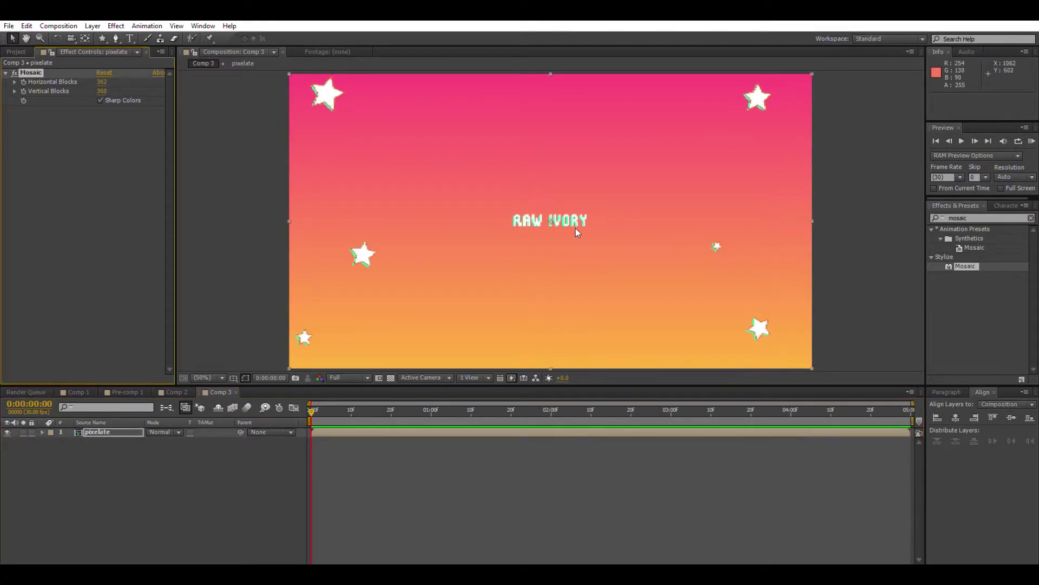
left_click(102, 82)
type("500")
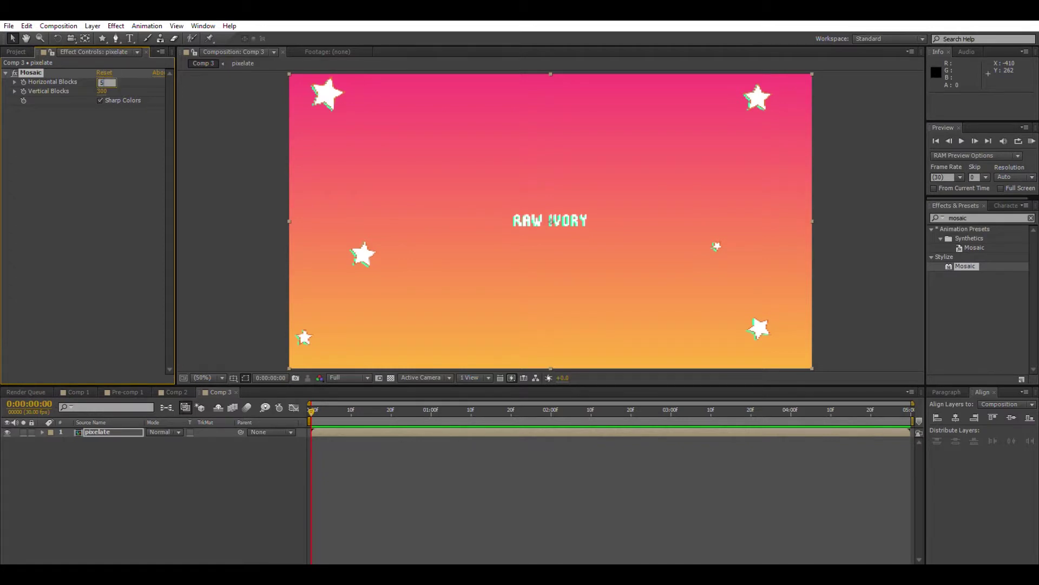
key("Return")
left_click(102, 90)
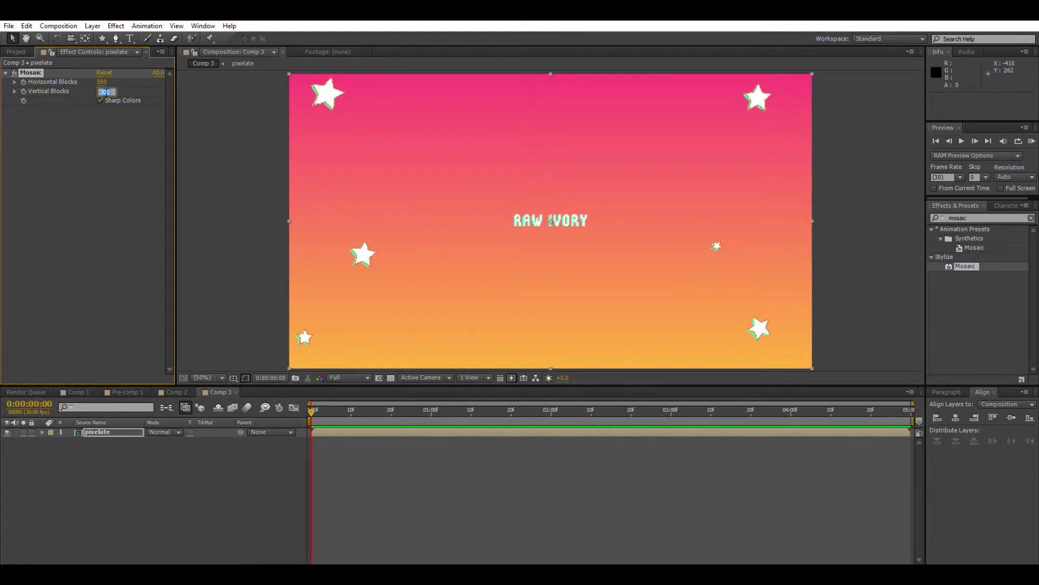
type("500")
key("Return")
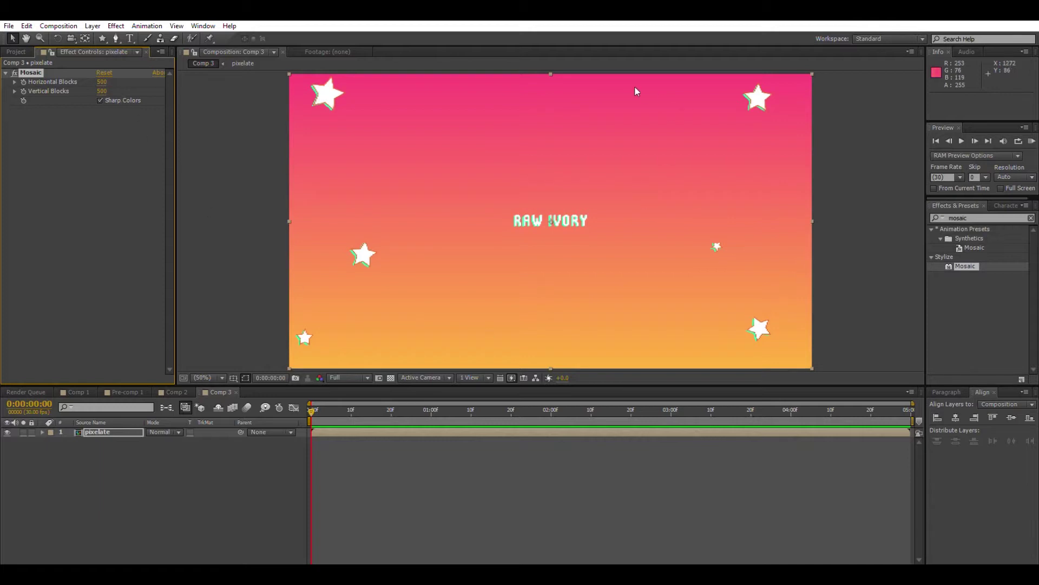
Step: Run a RAM preview of the pixelated composition from its start, and stop the playback
left_click(628, 486)
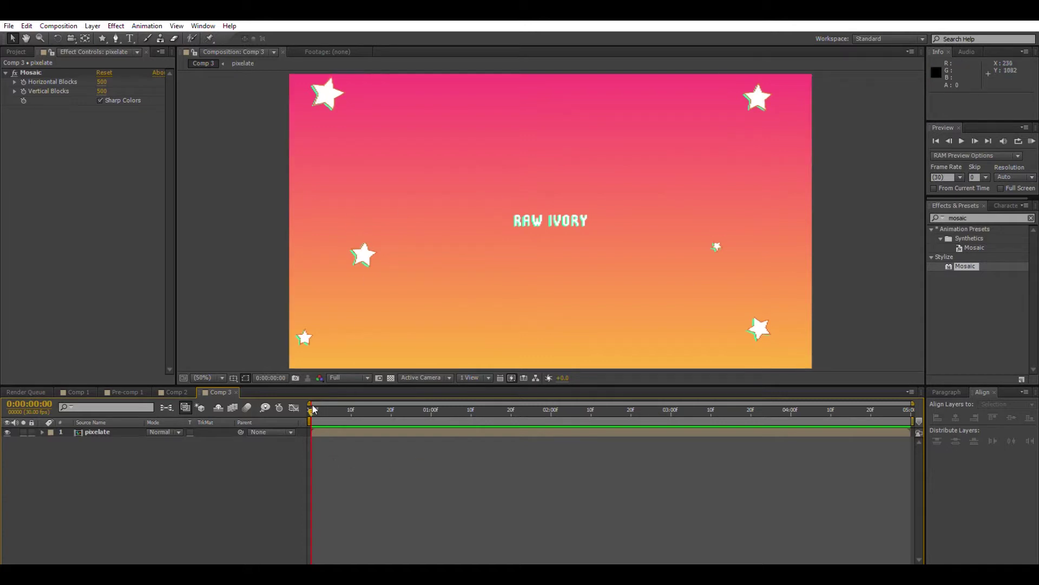
left_click(1031, 139)
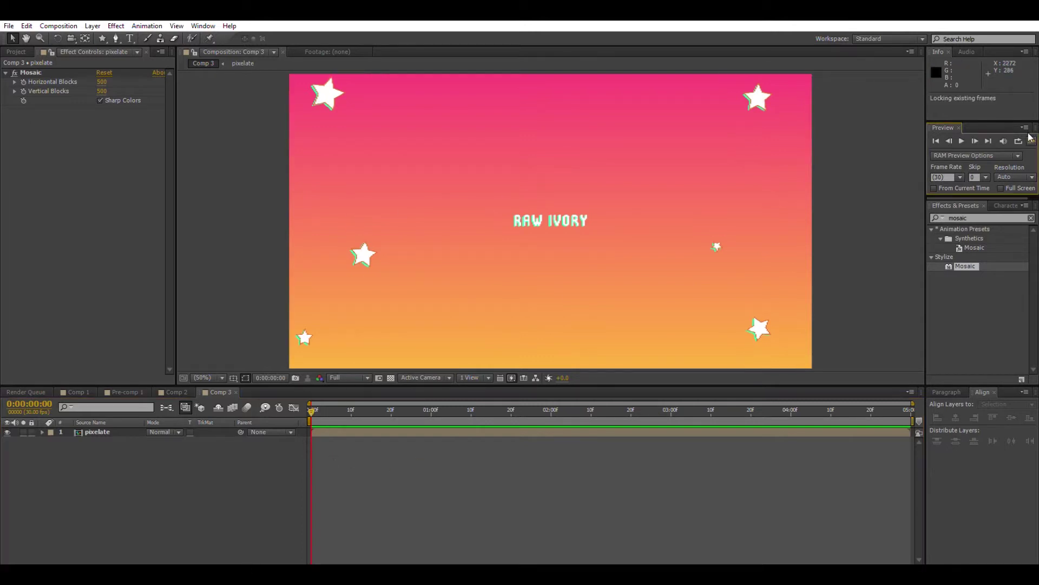
key("space")
left_click(235, 462)
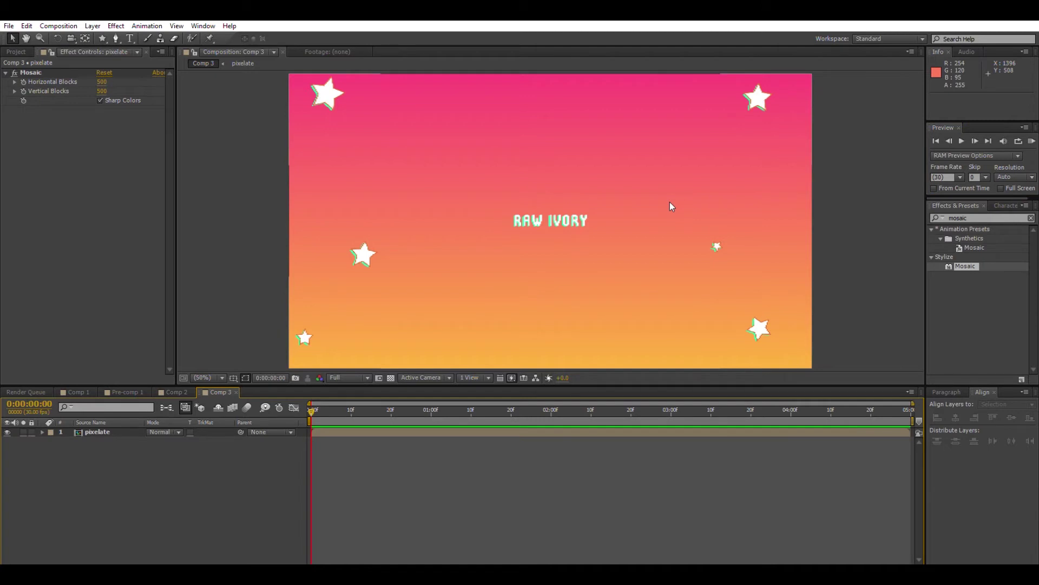